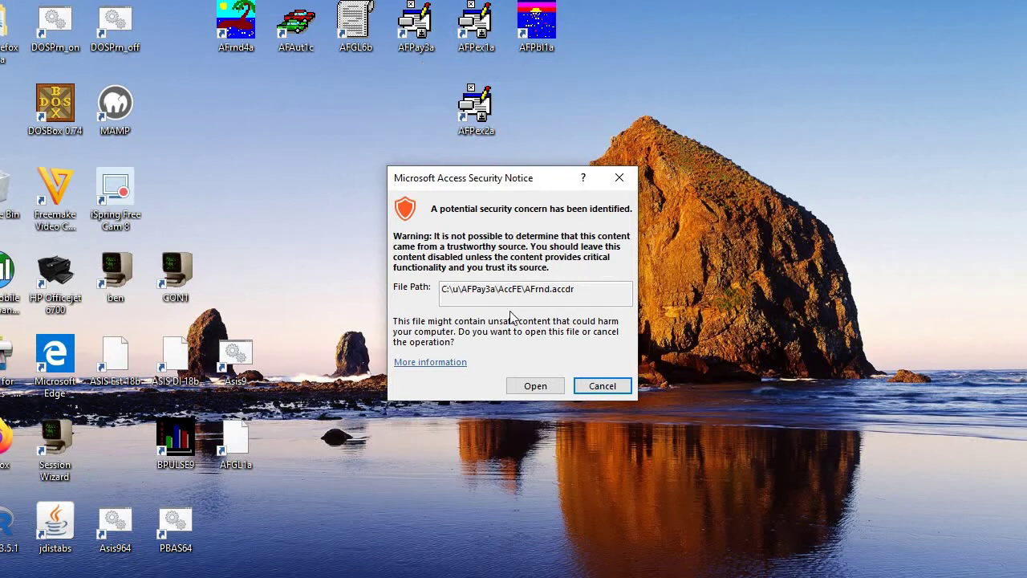
Step: Sign in to the Sam's Quality Auto demo company with the demo company code and user ID
{"action": "left_click", "coordinate": [534, 386]}
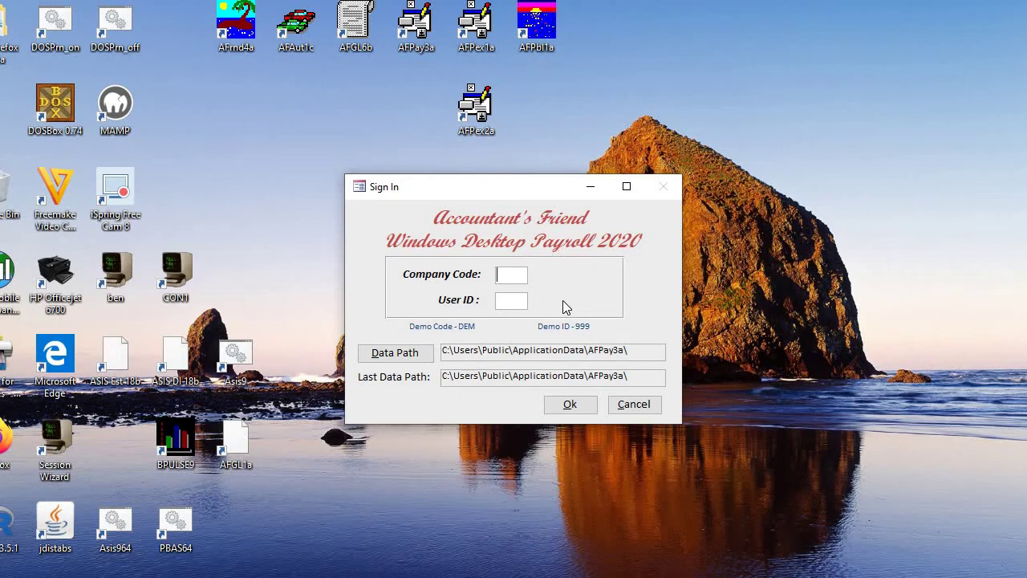
{"action": "type", "text": "DEM"}
{"action": "type", "text": "999"}
{"action": "key", "text": "Tab"}
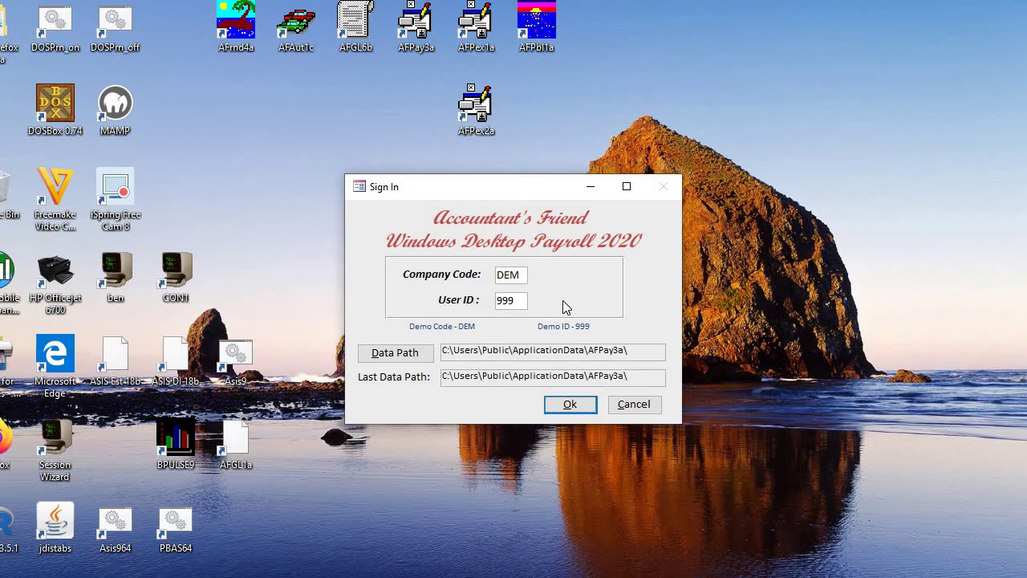
{"action": "key", "text": "Return"}
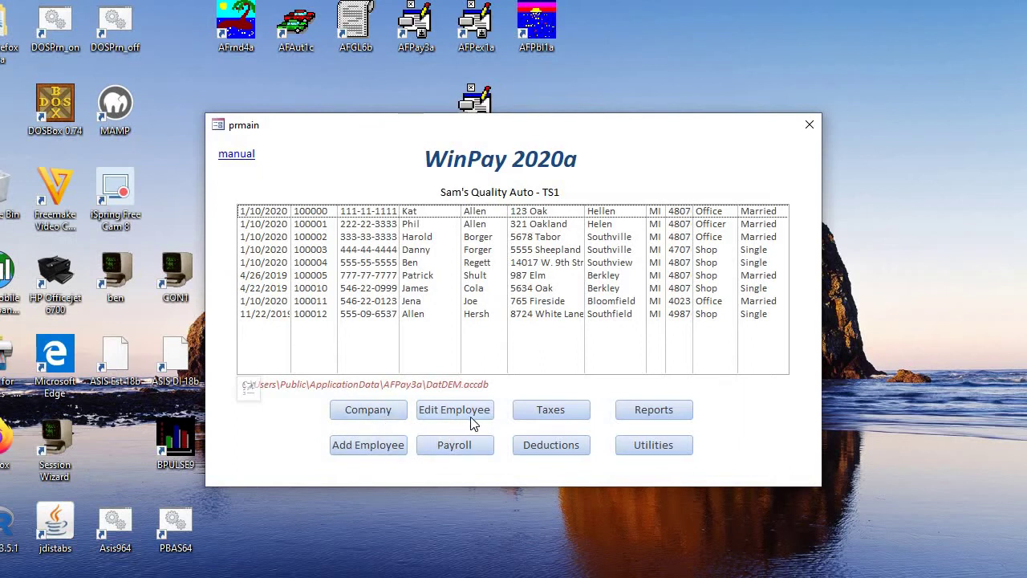
{"action": "left_click", "coordinate": [394, 413]}
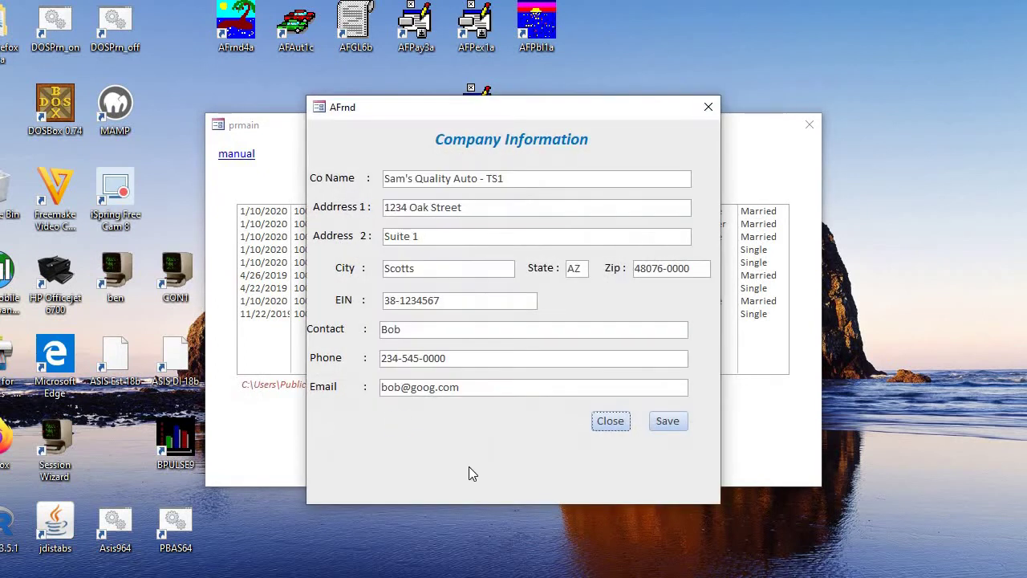
{"action": "left_click", "coordinate": [668, 420]}
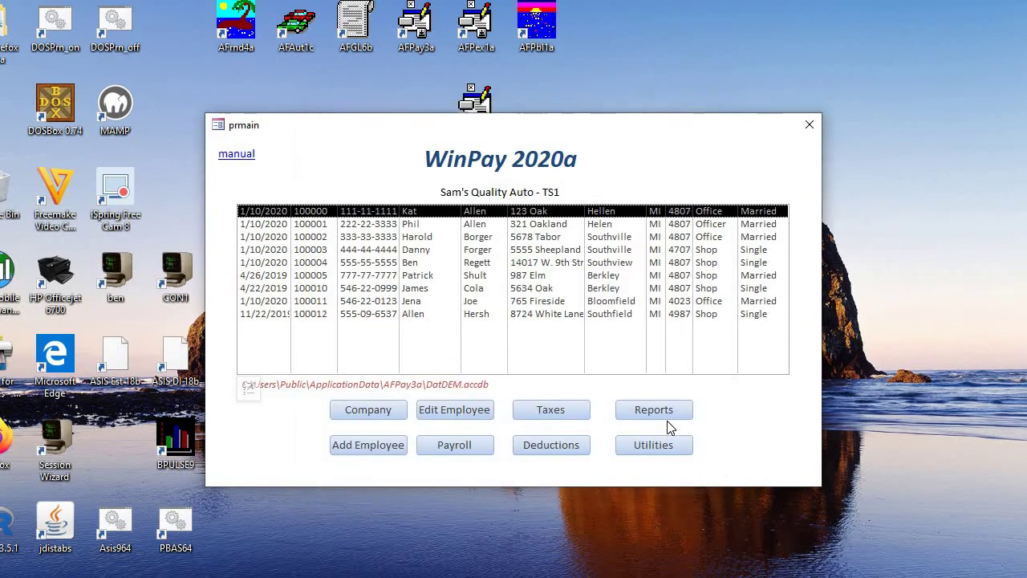
{"action": "left_click", "coordinate": [370, 448]}
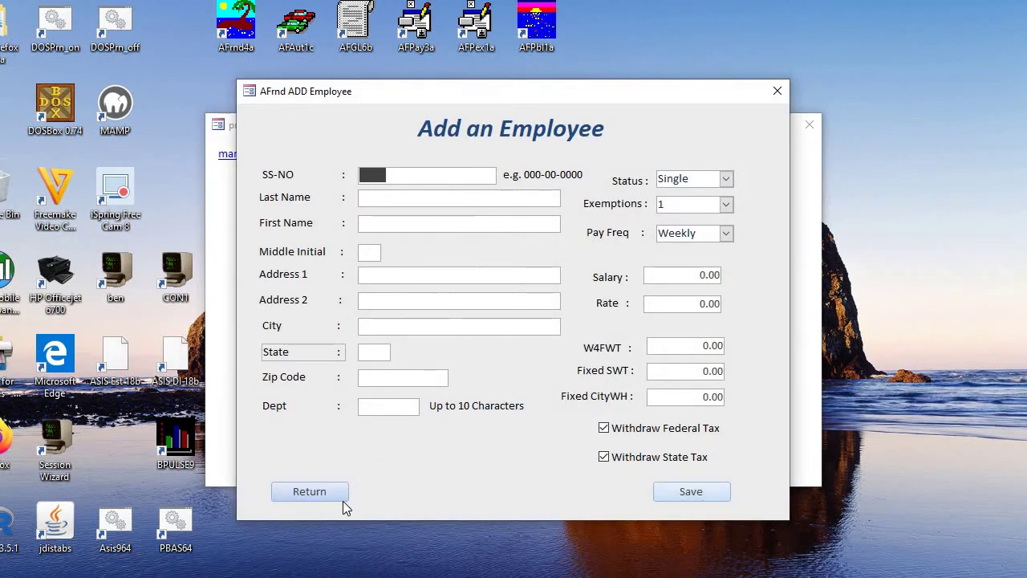
{"action": "key", "text": "Tab"}
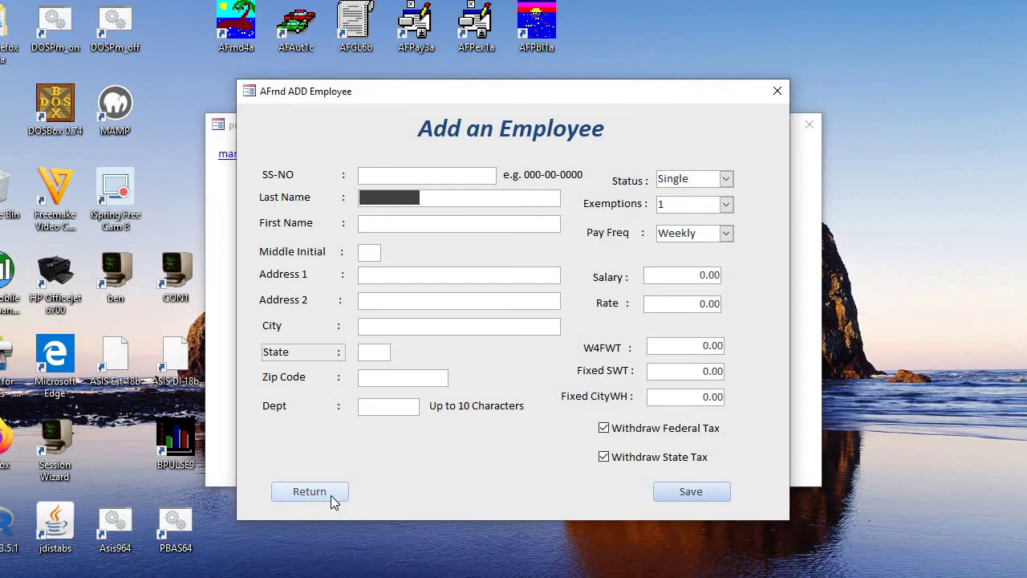
{"action": "left_click", "coordinate": [331, 493]}
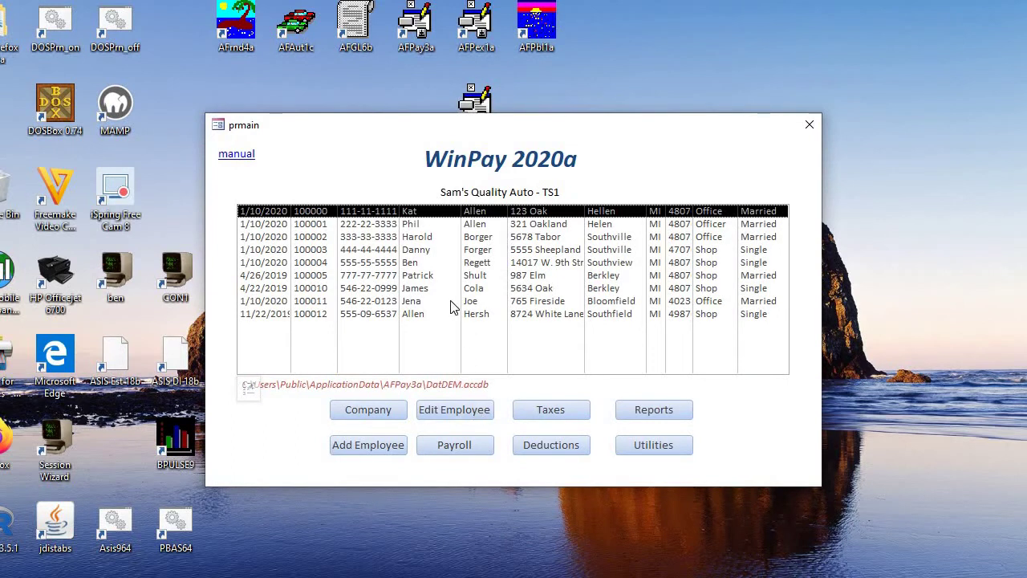
{"action": "double_click", "coordinate": [450, 217]}
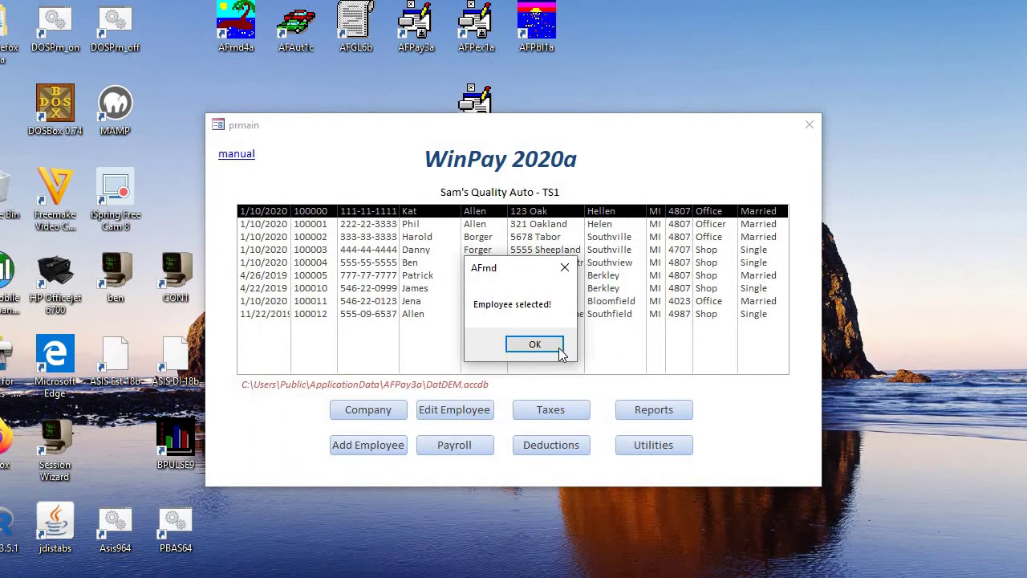
{"action": "left_click", "coordinate": [559, 351]}
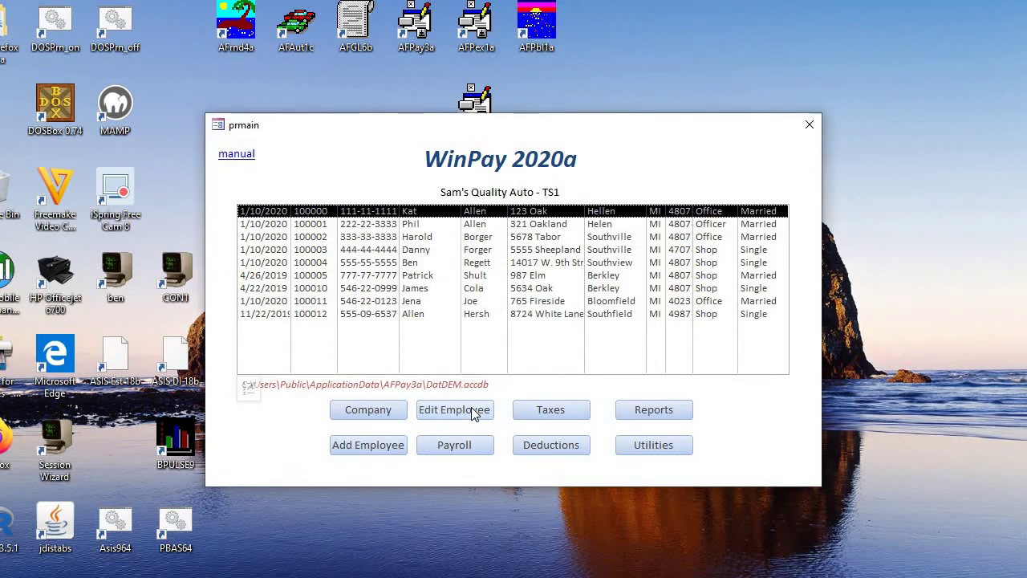
{"action": "left_click", "coordinate": [473, 410]}
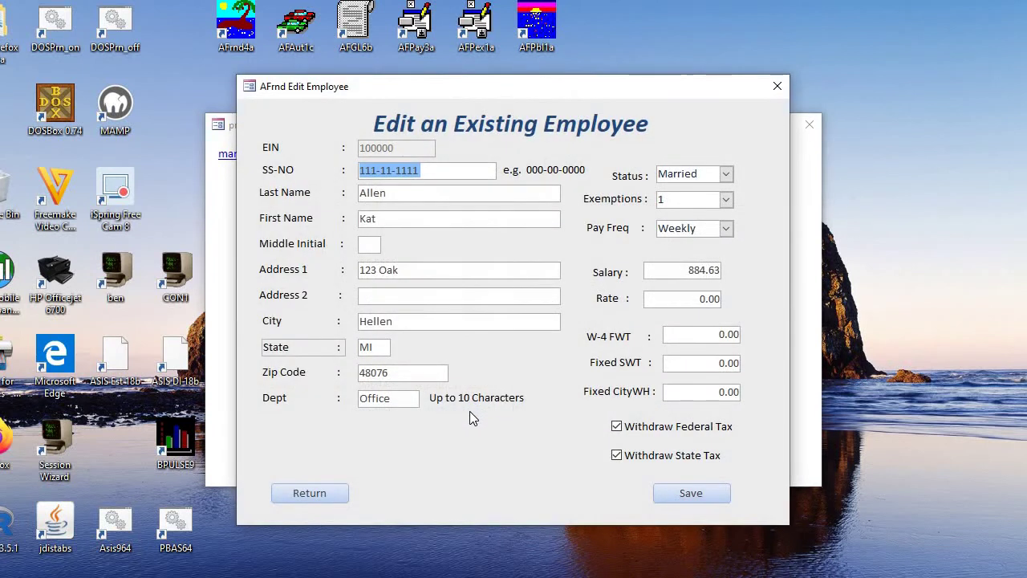
{"action": "left_click", "coordinate": [681, 491]}
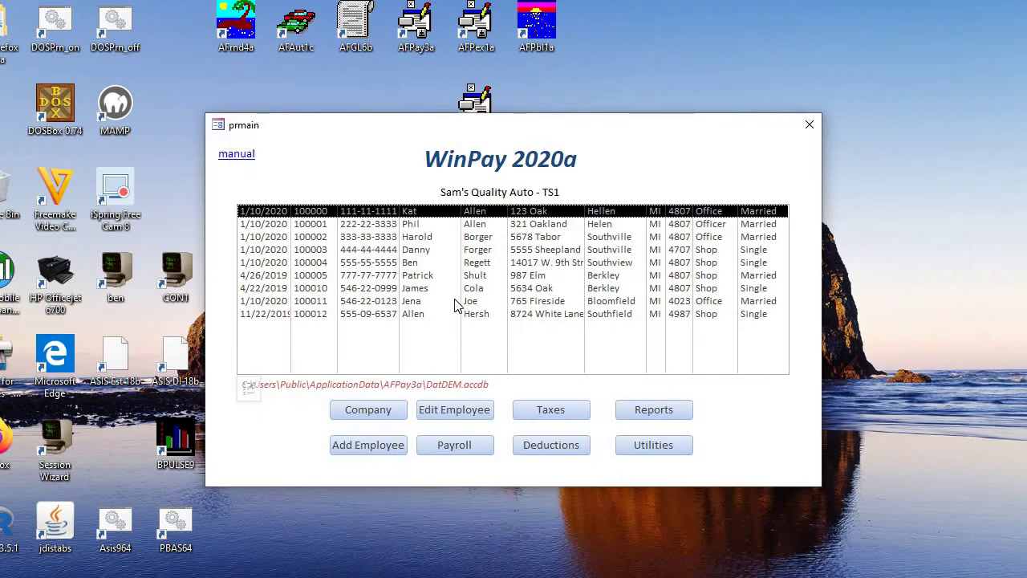
{"action": "double_click", "coordinate": [443, 212]}
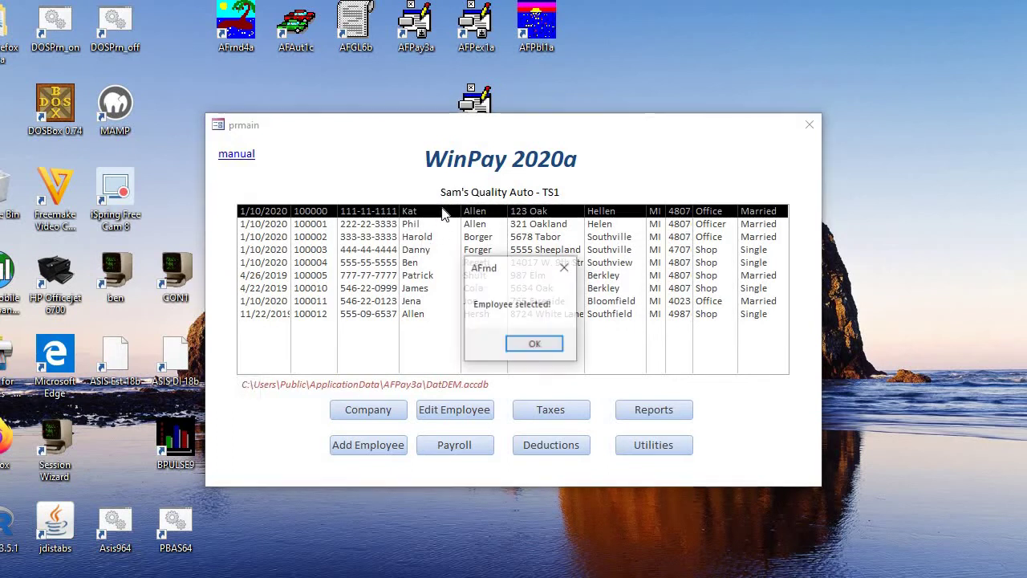
{"action": "left_click", "coordinate": [531, 346]}
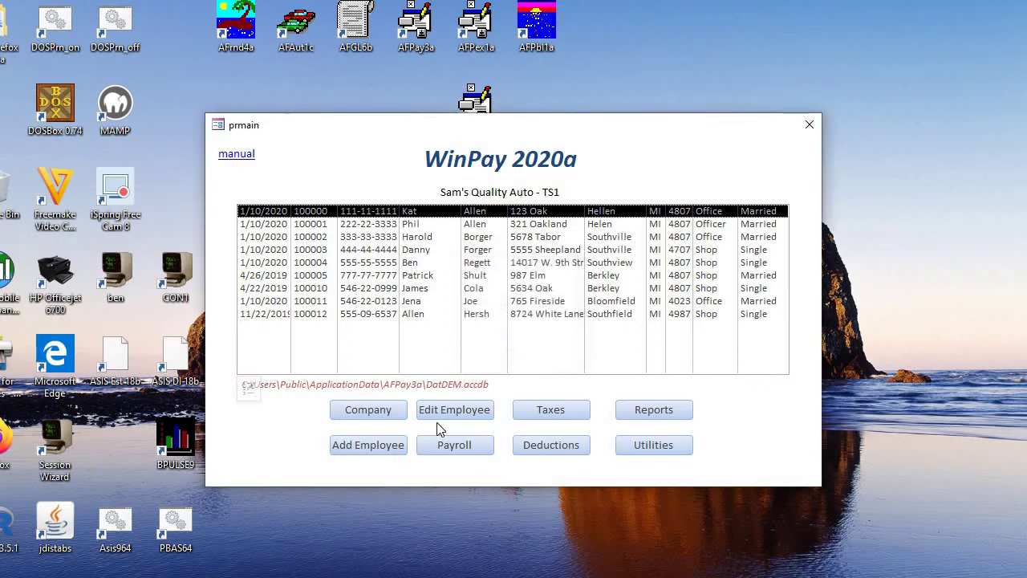
Step: Open the top employee's payroll form and change the pay date to 1/17/2020
{"action": "left_click", "coordinate": [445, 446]}
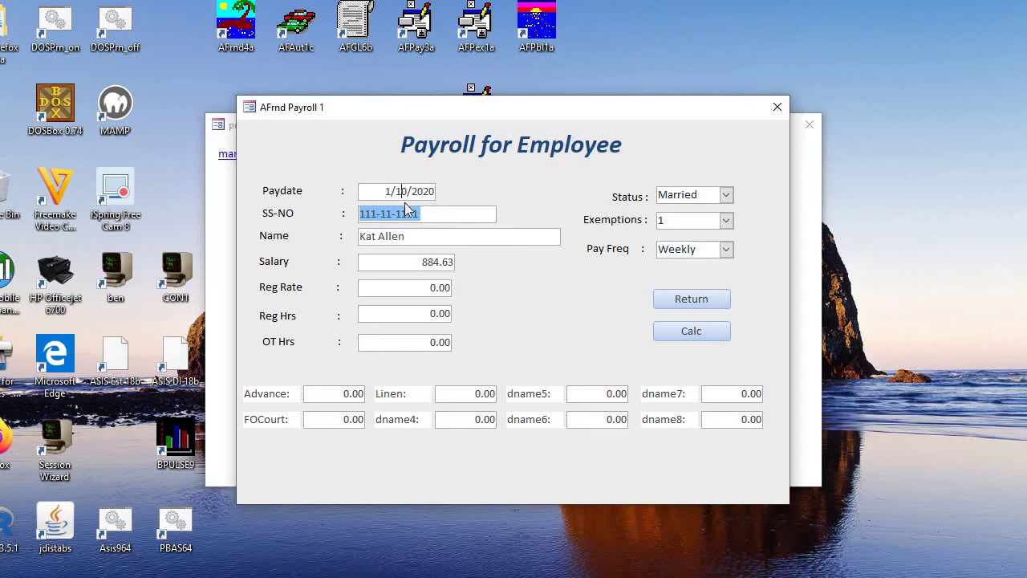
{"action": "left_click", "coordinate": [402, 191]}
{"action": "key", "text": "Delete"}
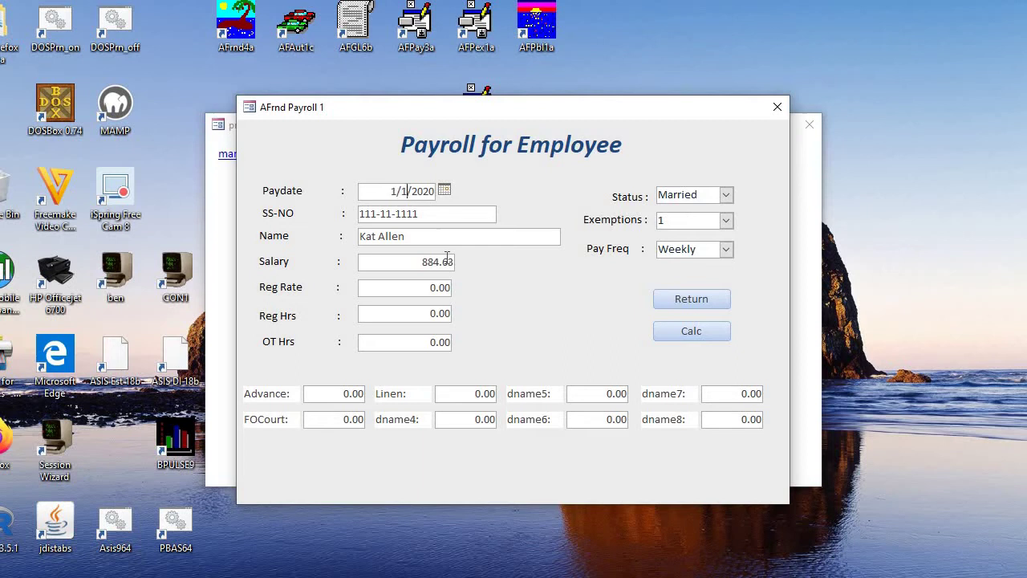
{"action": "type", "text": "7"}
{"action": "key", "text": "Tab"}
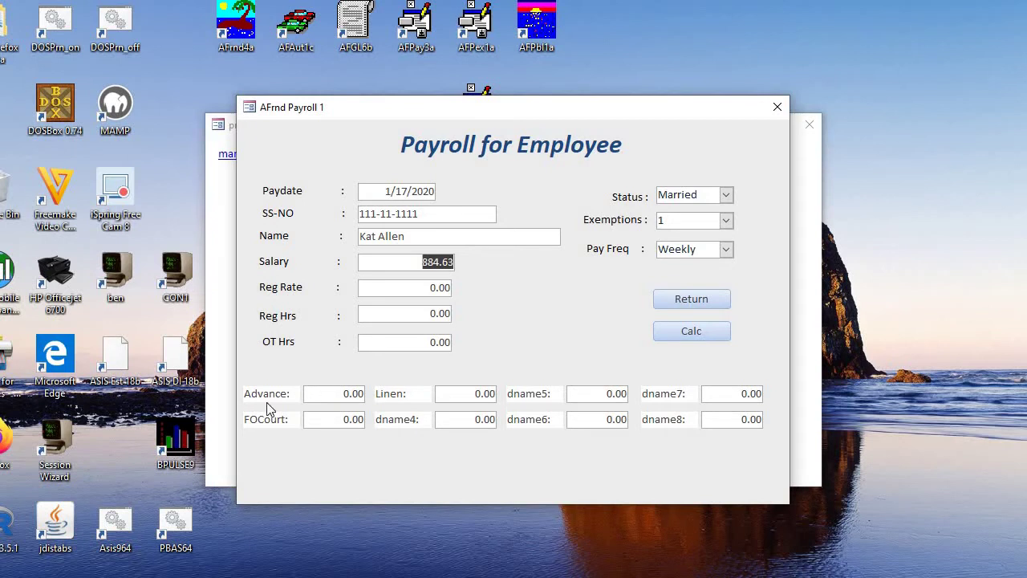
Step: Calculate the payroll, verify salary 884.63 and net pay 721.26, and post it
{"action": "left_click", "coordinate": [687, 334]}
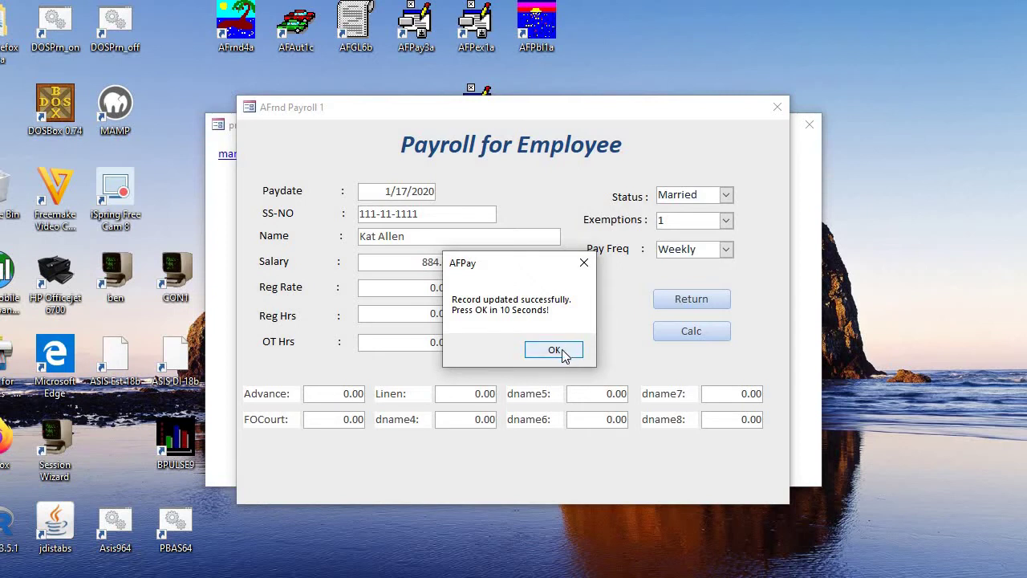
{"action": "left_click", "coordinate": [565, 351]}
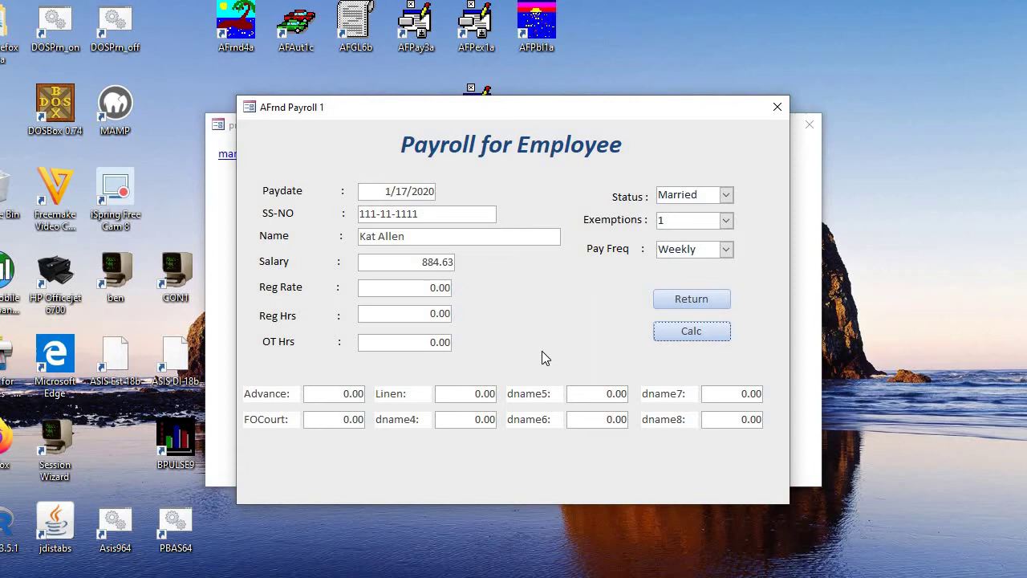
{"action": "key", "text": "Return"}
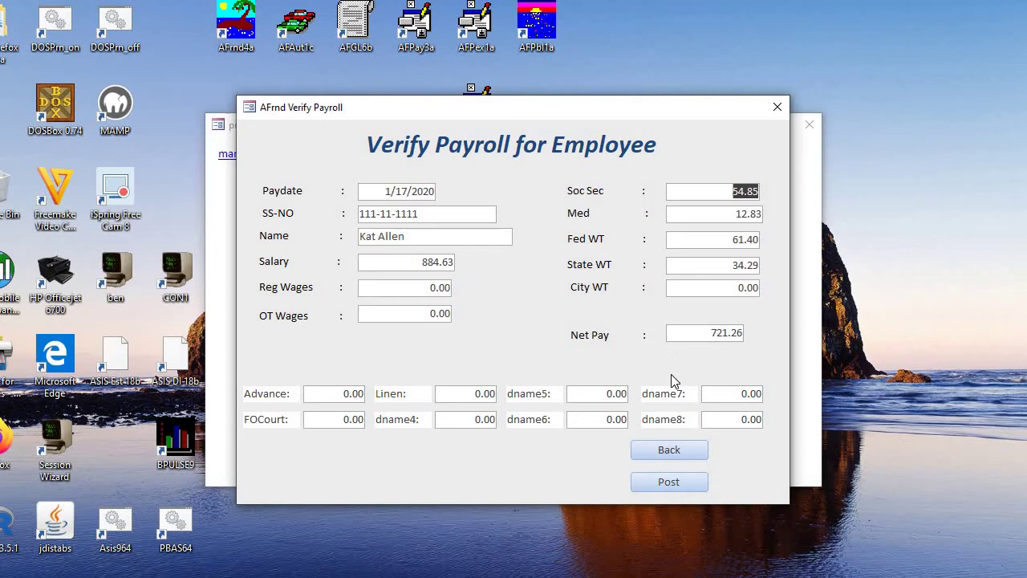
{"action": "left_click", "coordinate": [647, 485]}
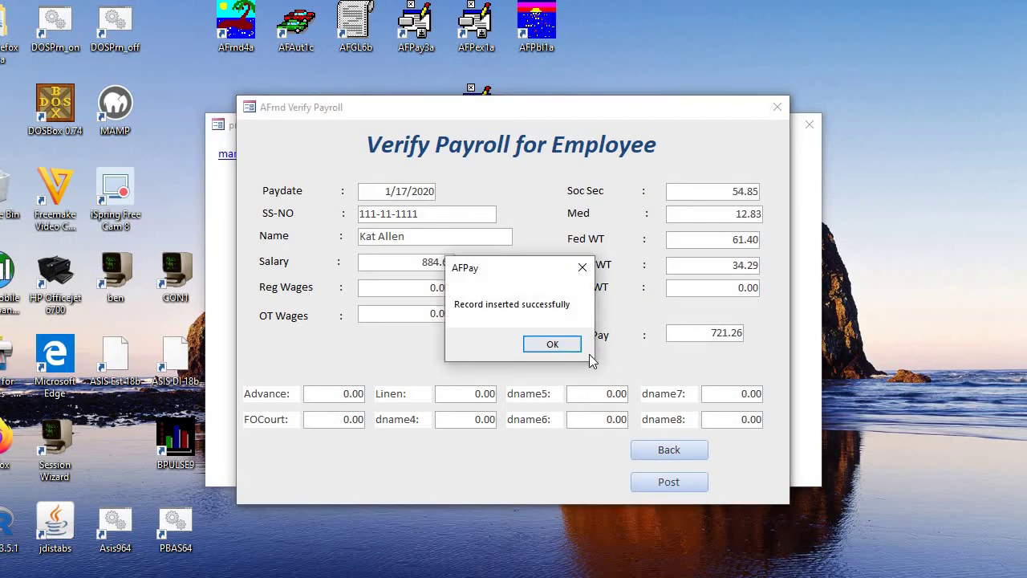
Step: Select the second employee in the list and bring up their payroll form
{"action": "left_click", "coordinate": [571, 344]}
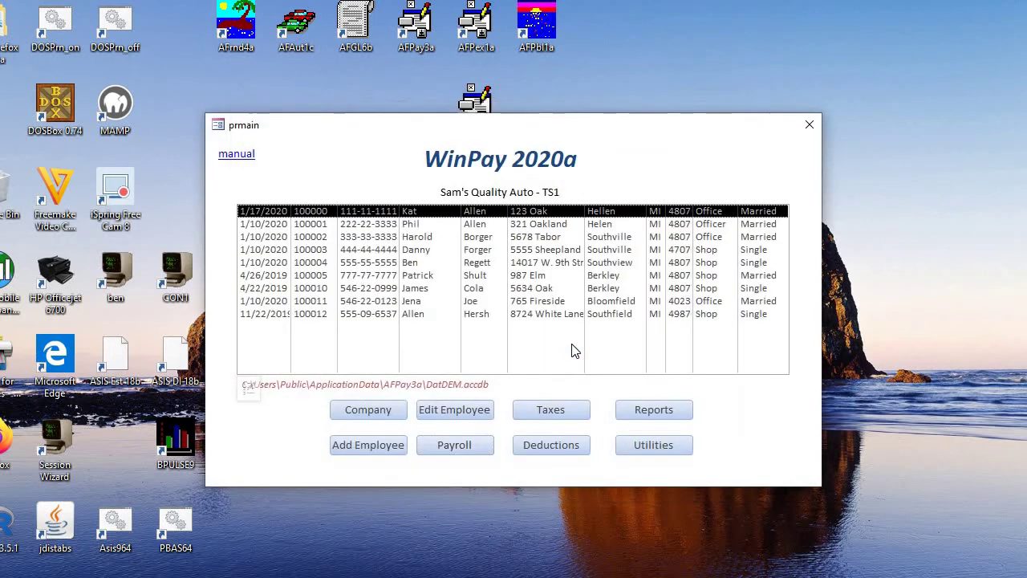
{"action": "left_click", "coordinate": [421, 222]}
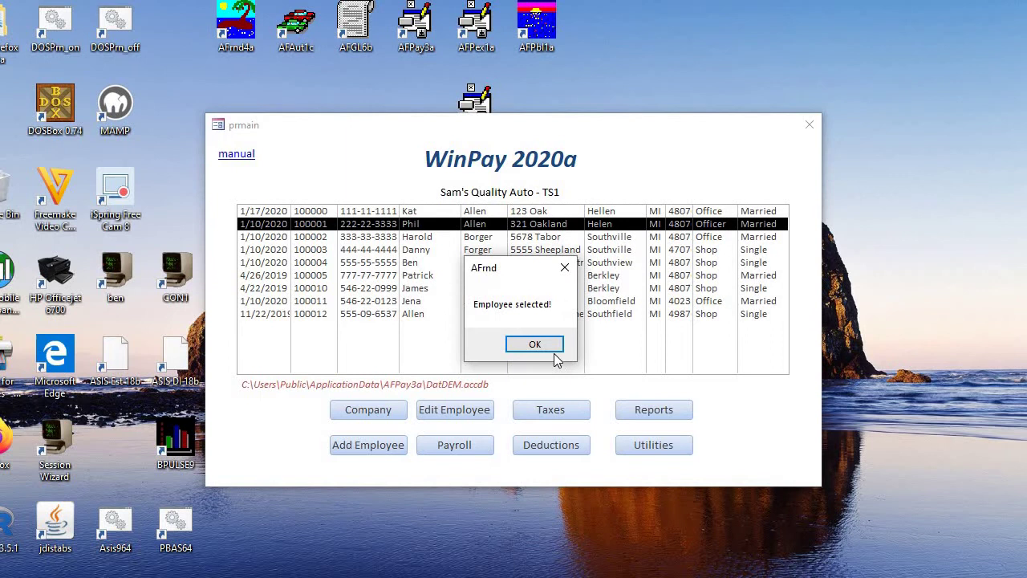
{"action": "left_click", "coordinate": [532, 345]}
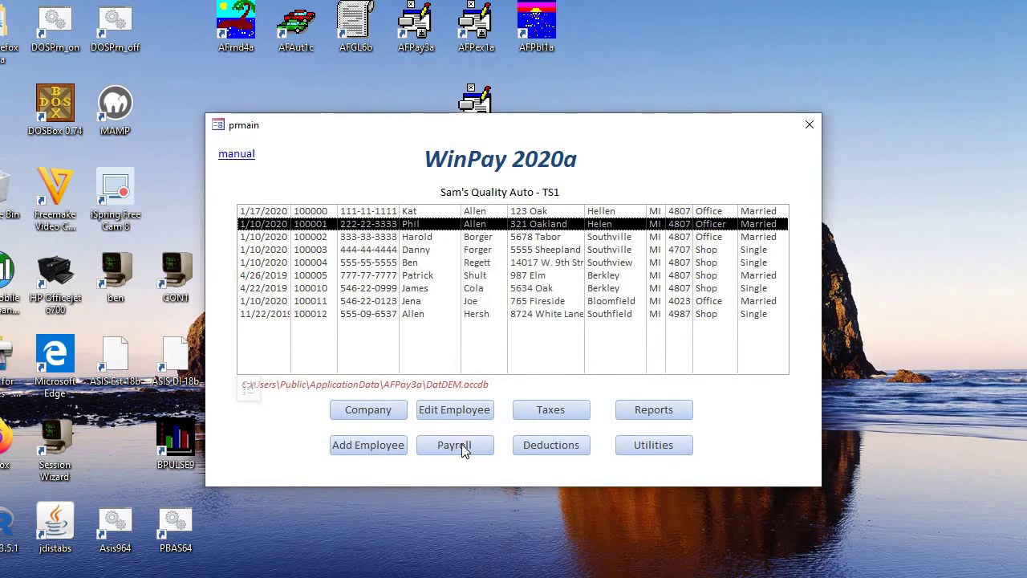
{"action": "left_click", "coordinate": [460, 445]}
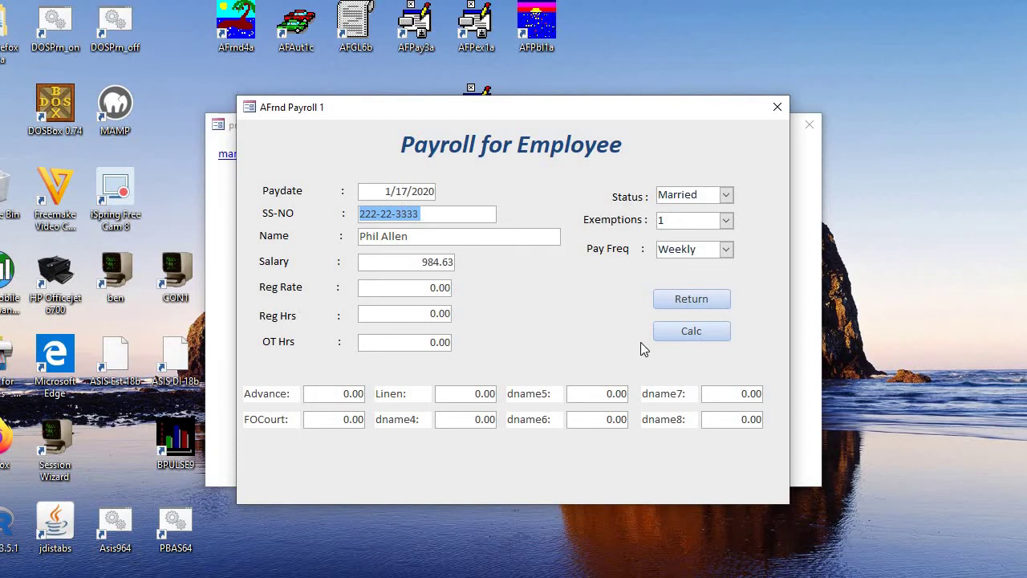
Step: Calculate the 1/17/2020 payroll, verify net pay 797.36, and post it
{"action": "left_click", "coordinate": [691, 334]}
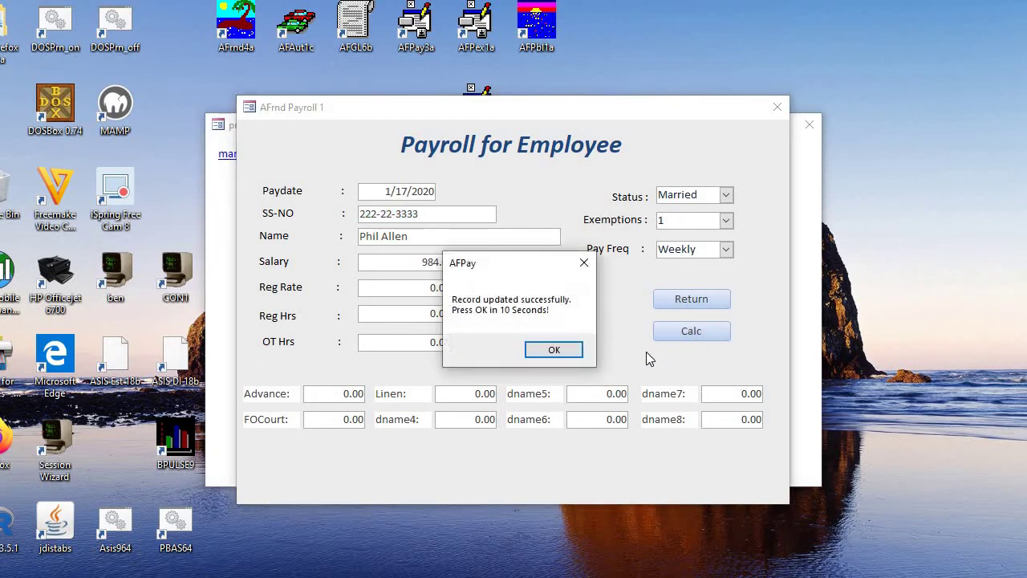
{"action": "left_click", "coordinate": [553, 351]}
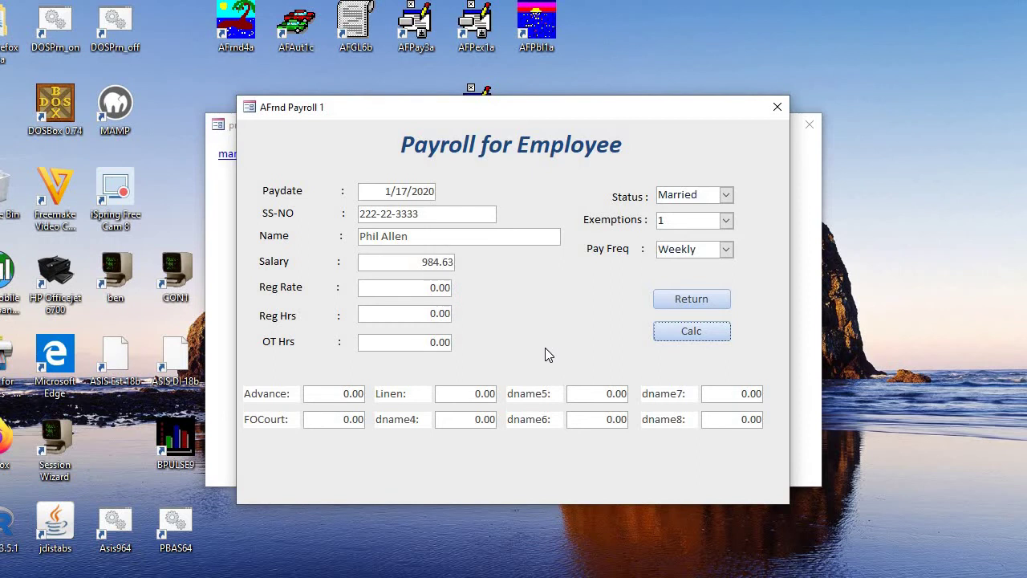
{"action": "key", "text": "Return"}
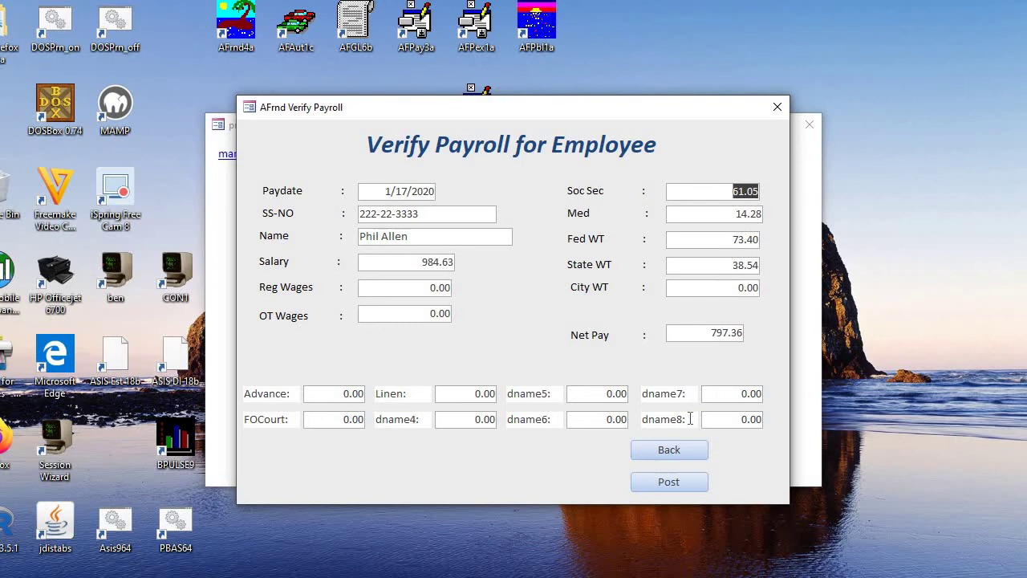
{"action": "left_click", "coordinate": [668, 482]}
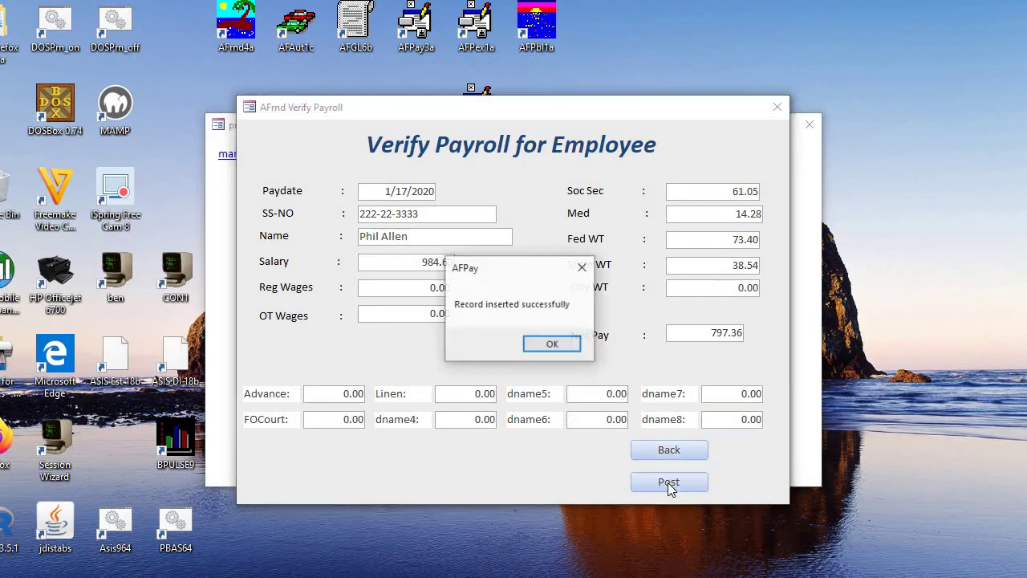
{"action": "left_click", "coordinate": [543, 345]}
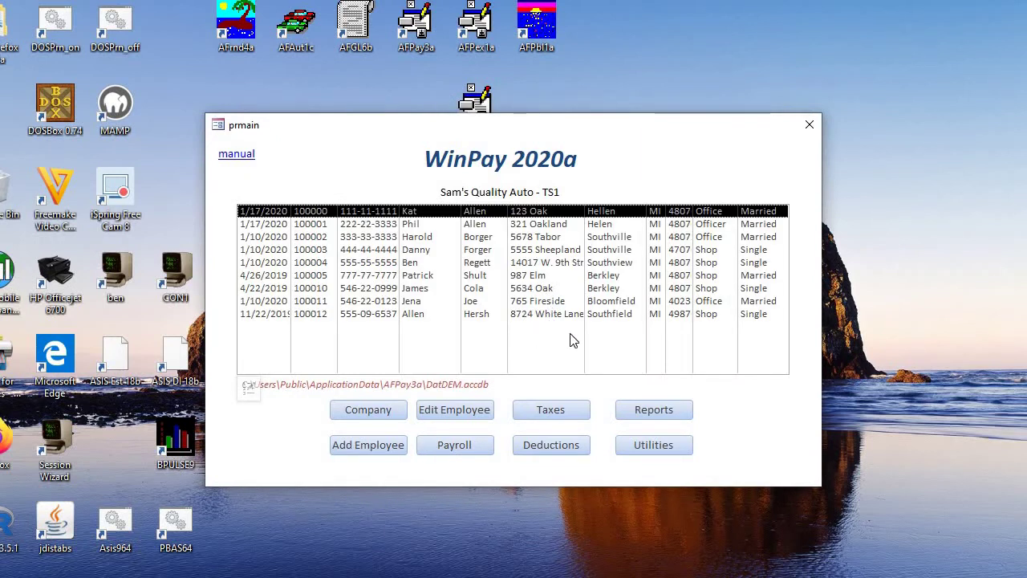
Step: Preview the Period 941/State/City Taxes report for the 1/17/2020 paydate
{"action": "left_click", "coordinate": [569, 411]}
{"action": "left_click", "coordinate": [273, 204]}
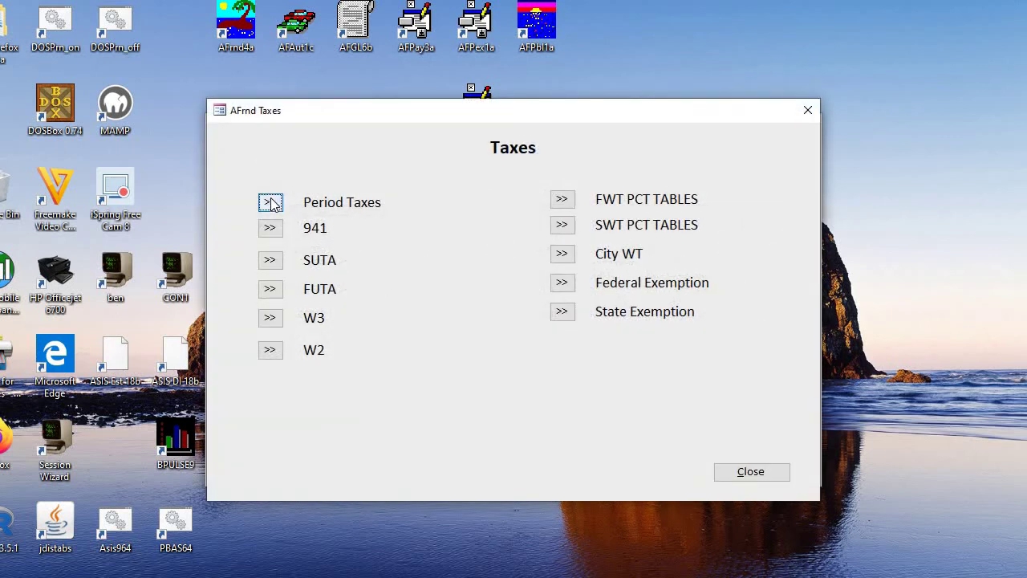
{"action": "left_click", "coordinate": [271, 204]}
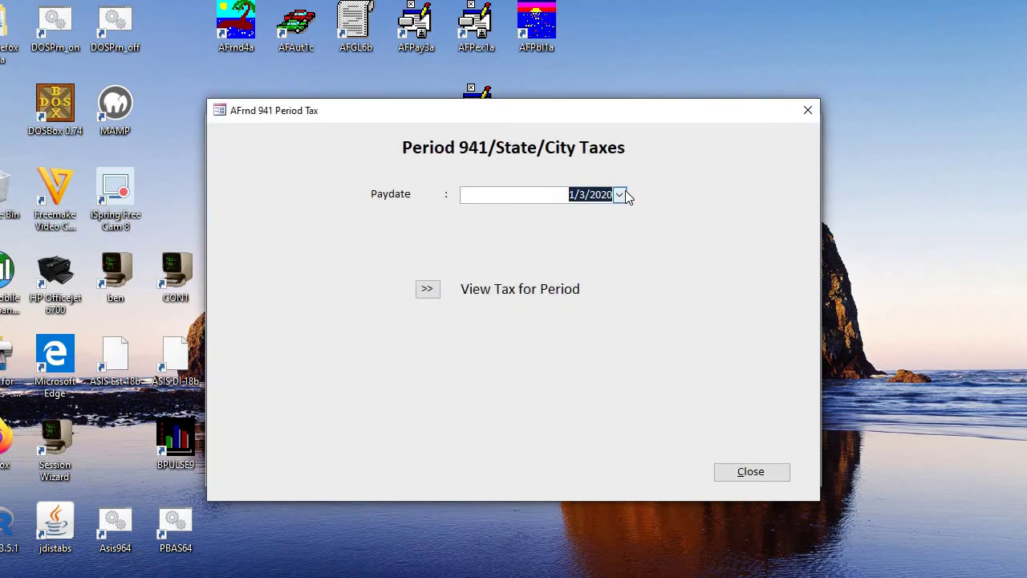
{"action": "left_click", "coordinate": [624, 195]}
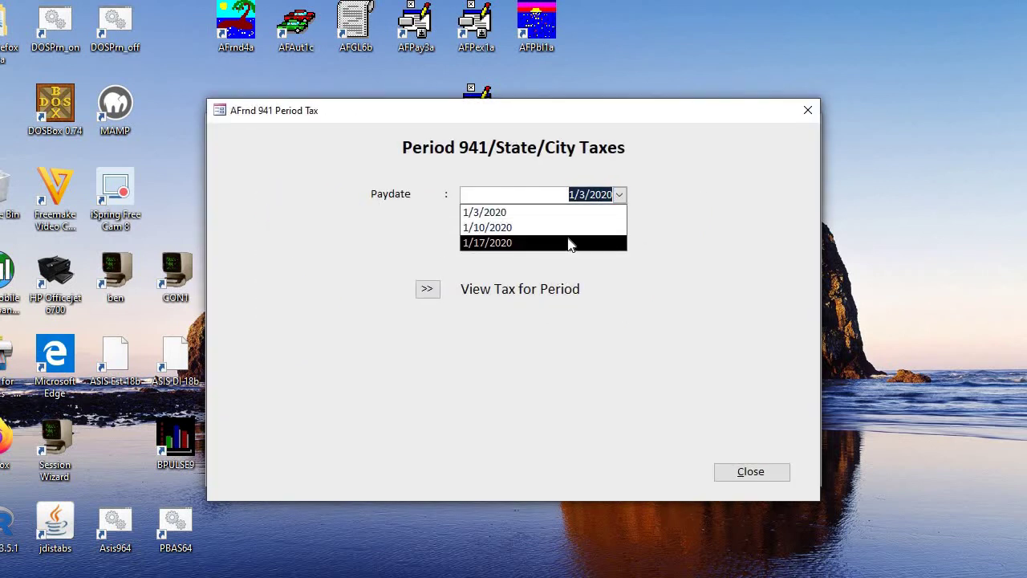
{"action": "left_click", "coordinate": [568, 242]}
{"action": "left_click", "coordinate": [428, 289]}
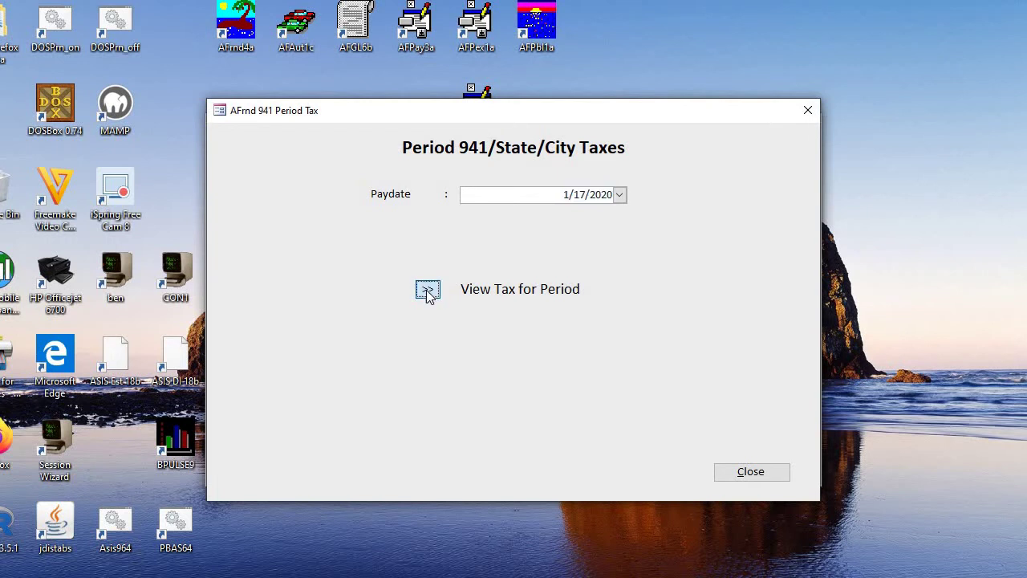
{"action": "left_click", "coordinate": [506, 293]}
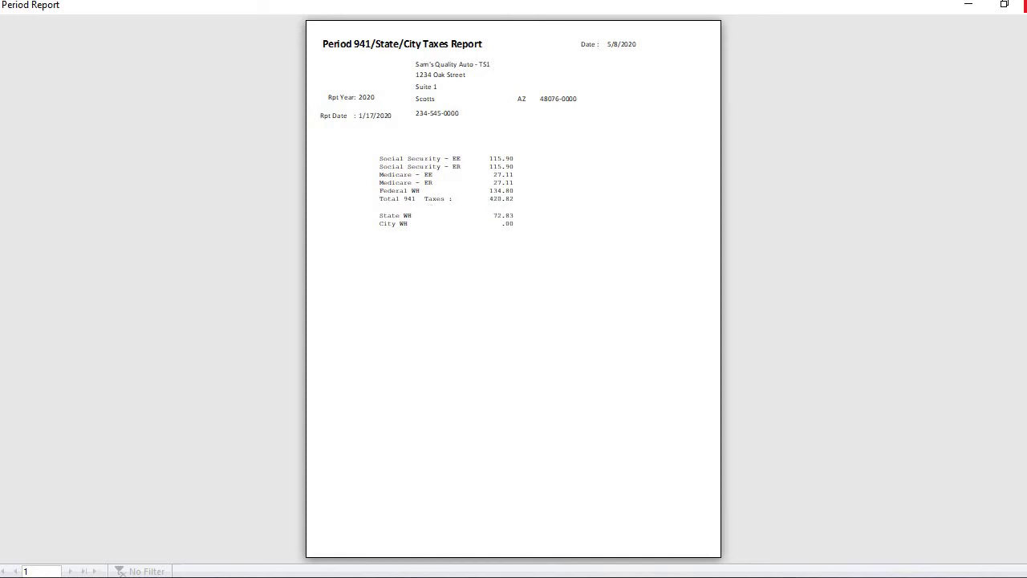
Step: Close the report preview, the view choice and the Period Taxes form
{"action": "left_click", "coordinate": [1026, 4]}
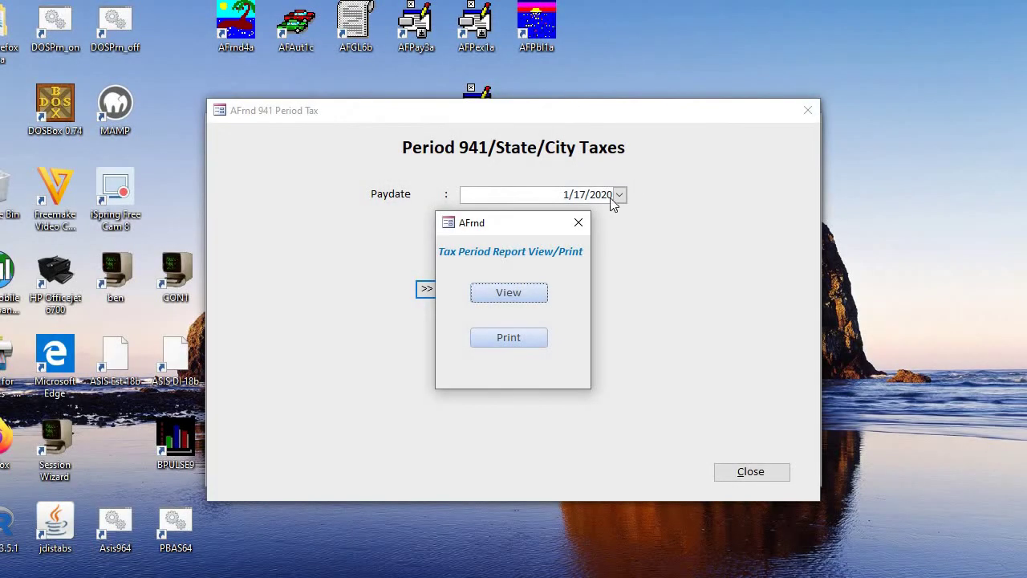
{"action": "left_click", "coordinate": [578, 222]}
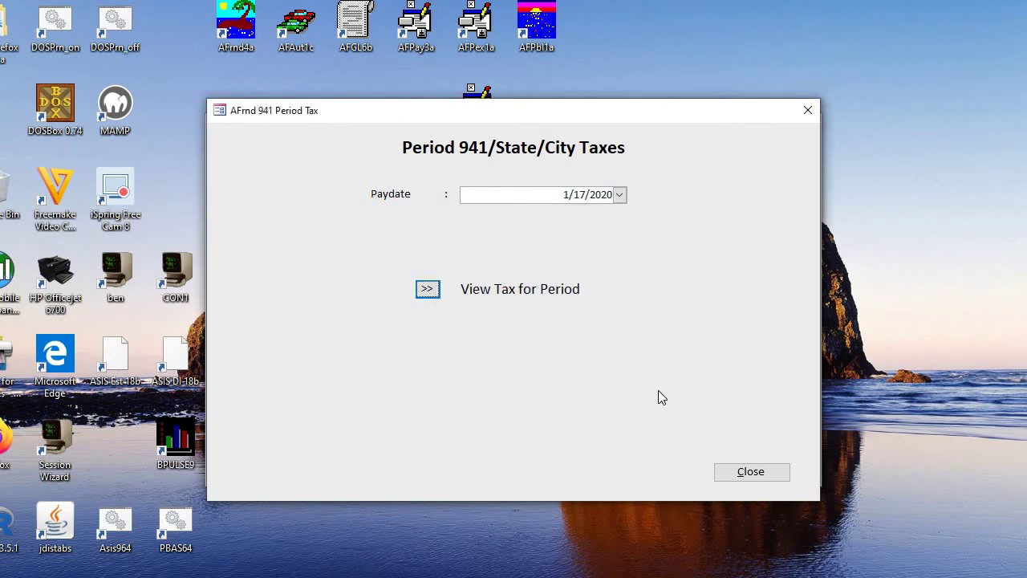
{"action": "left_click", "coordinate": [722, 471]}
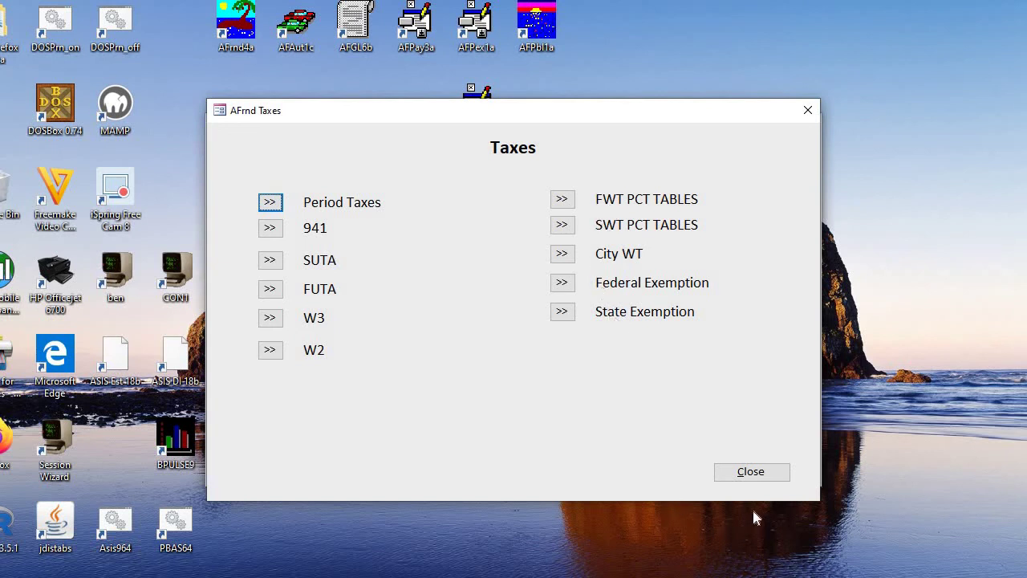
Step: Close the Taxes form, then open and close the Reports menu
{"action": "left_click", "coordinate": [749, 474]}
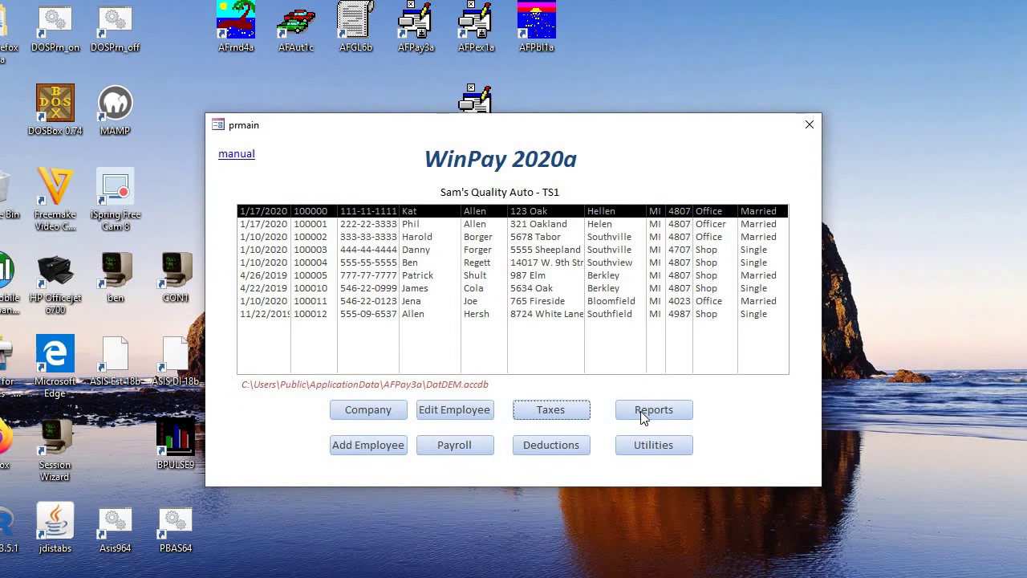
{"action": "left_click", "coordinate": [641, 413]}
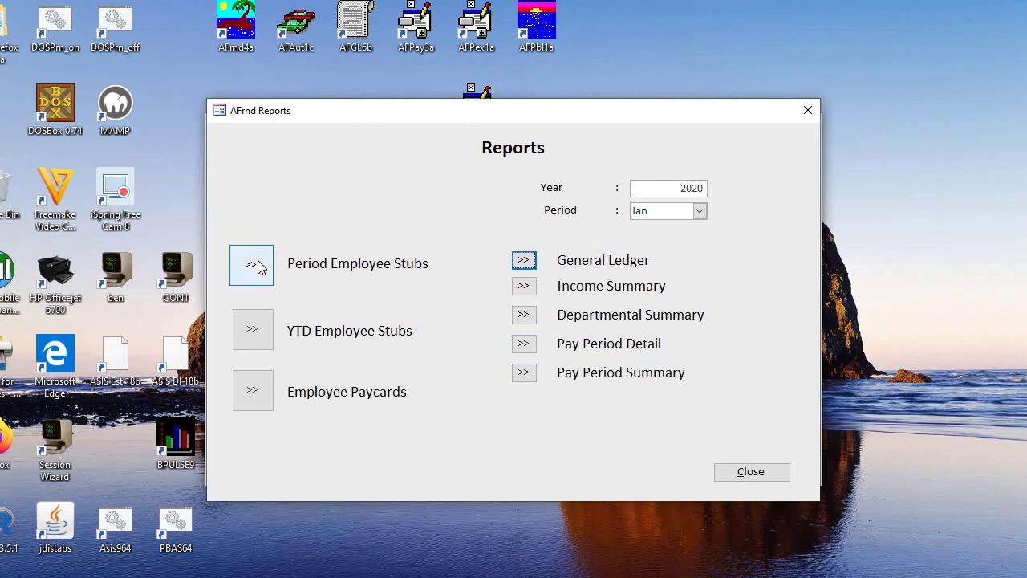
{"action": "left_click", "coordinate": [750, 473]}
Step: Restore the backend data file from its backup through Utilities
{"action": "left_click", "coordinate": [678, 446]}
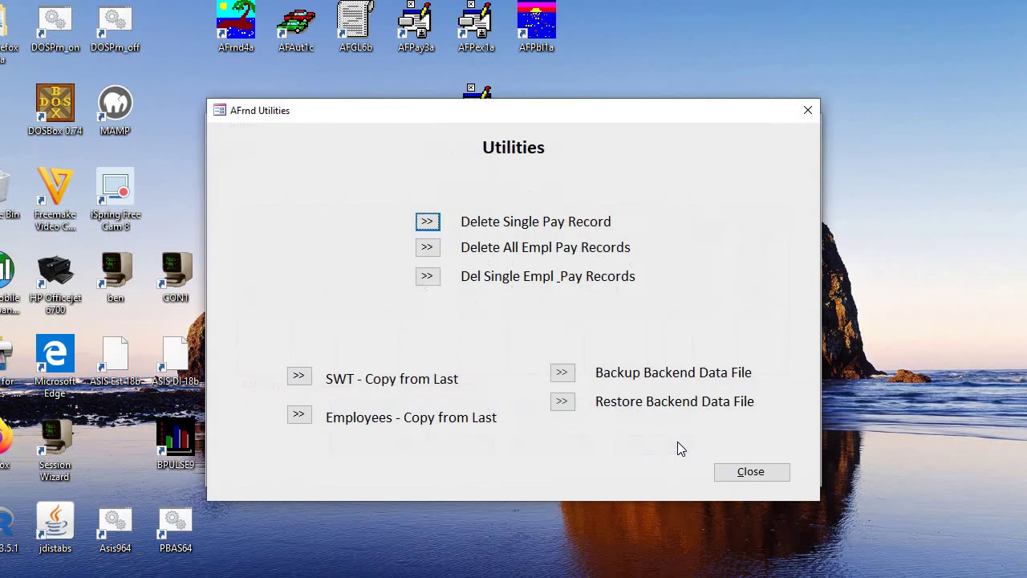
{"action": "left_click", "coordinate": [564, 402]}
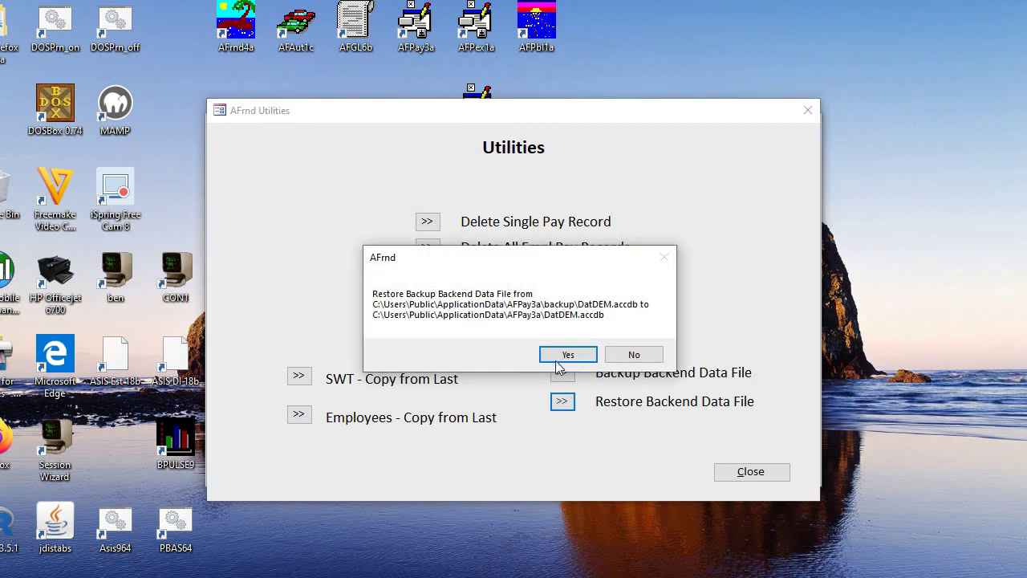
{"action": "left_click", "coordinate": [565, 357]}
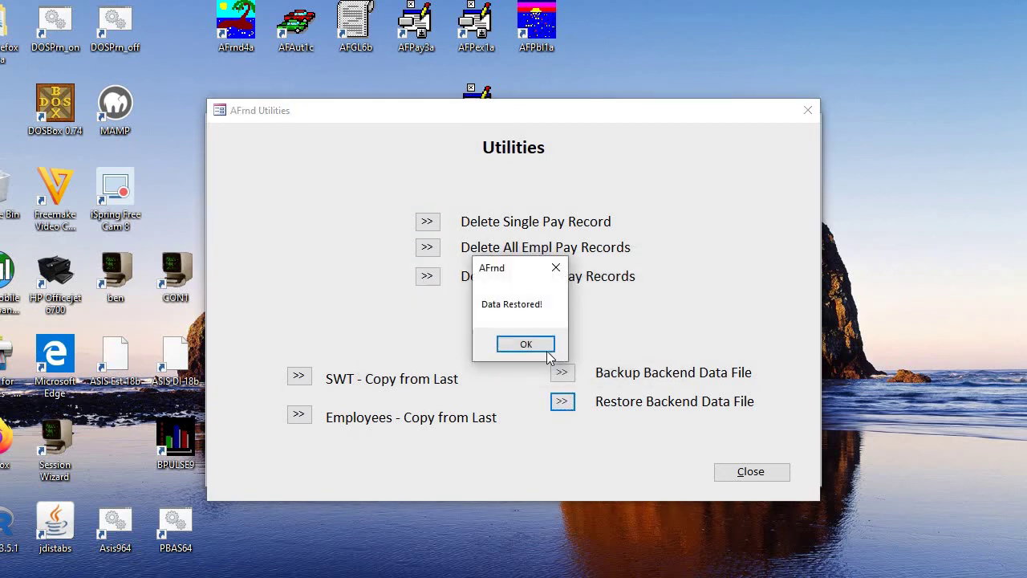
{"action": "left_click", "coordinate": [549, 353]}
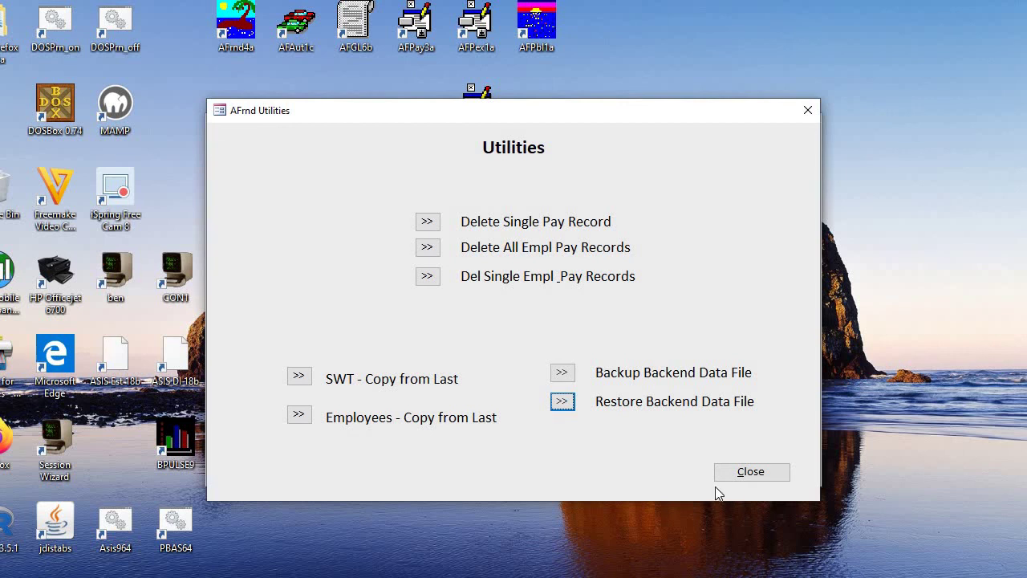
{"action": "left_click", "coordinate": [732, 472]}
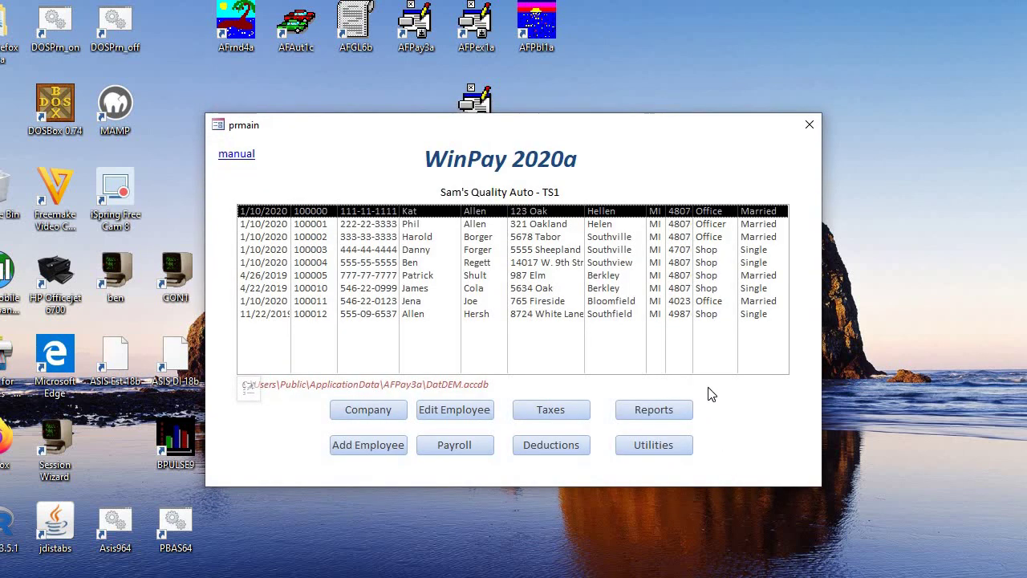